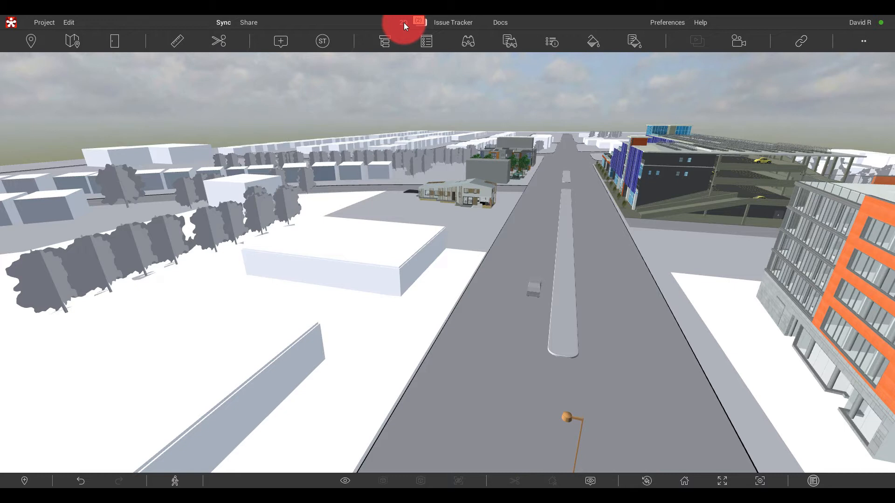
Open sheet A101.1 - 1ST FLR SPACE PLAN from the Building Design folder in 2D and show its issues as markups
click(405, 22)
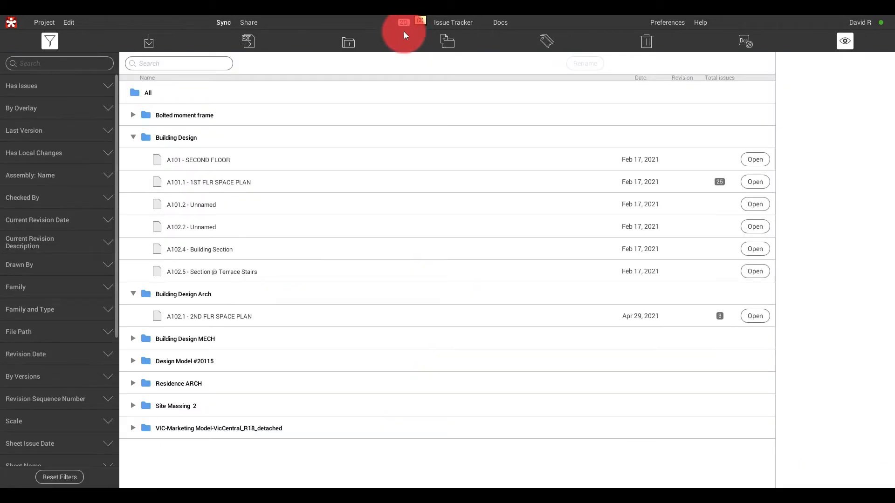
click(228, 180)
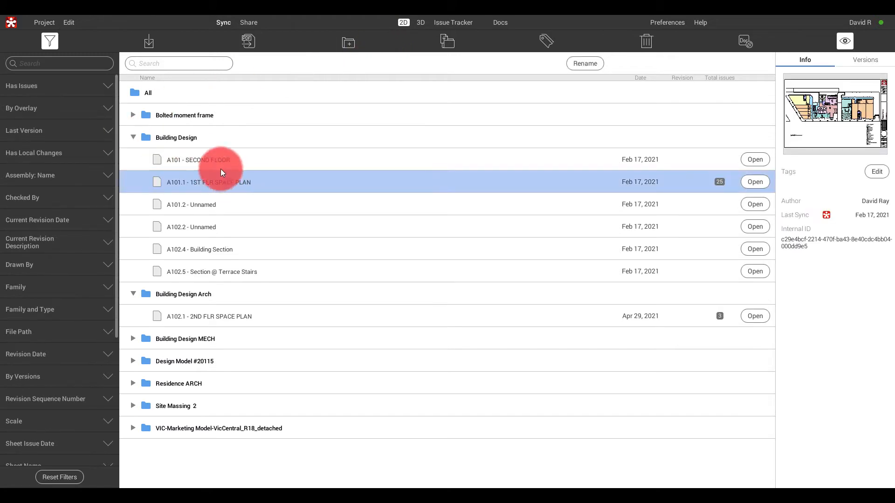
click(210, 160)
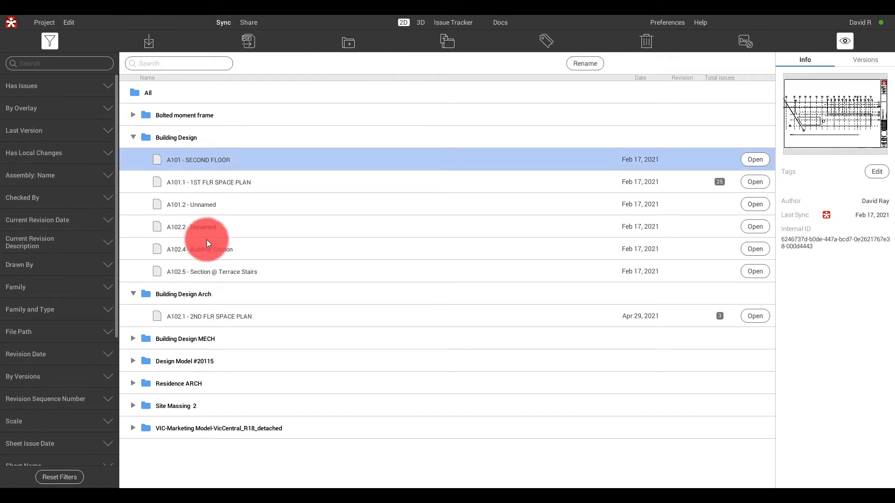
double_click(211, 182)
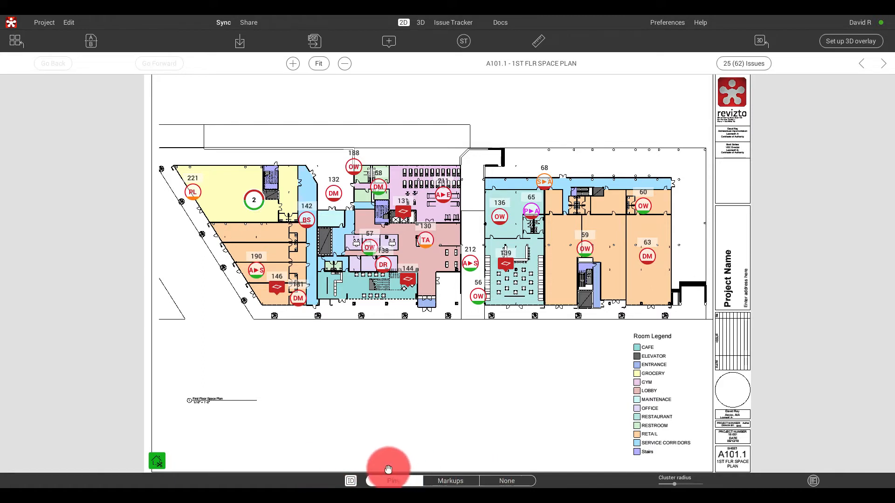
click(454, 480)
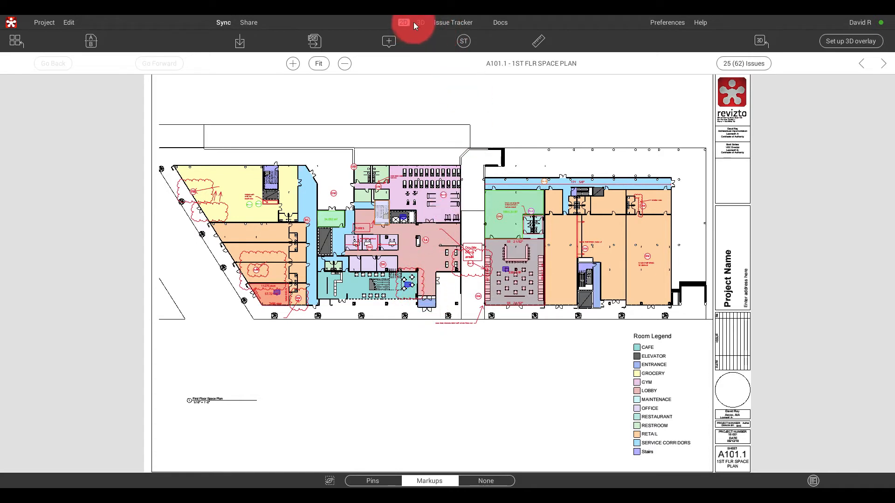
Open the "check area size" issue in the expanded Issue Tracker and slightly lower the markup transparency setting
click(459, 22)
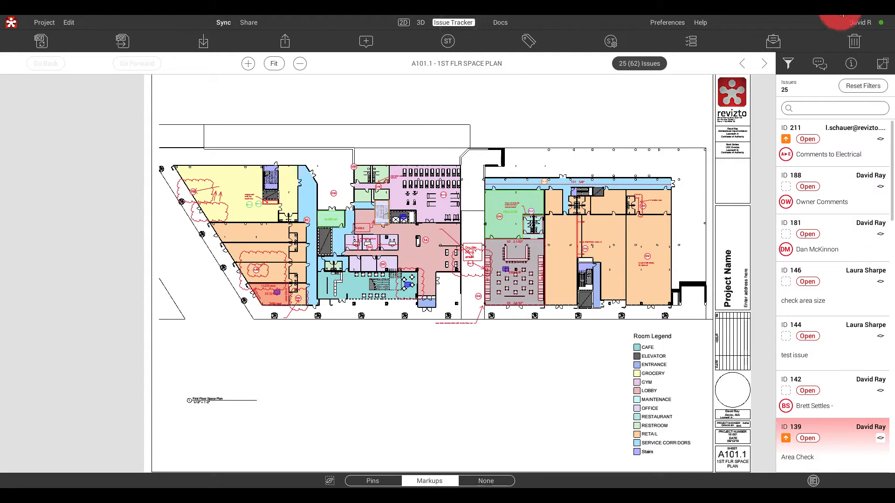
click(882, 63)
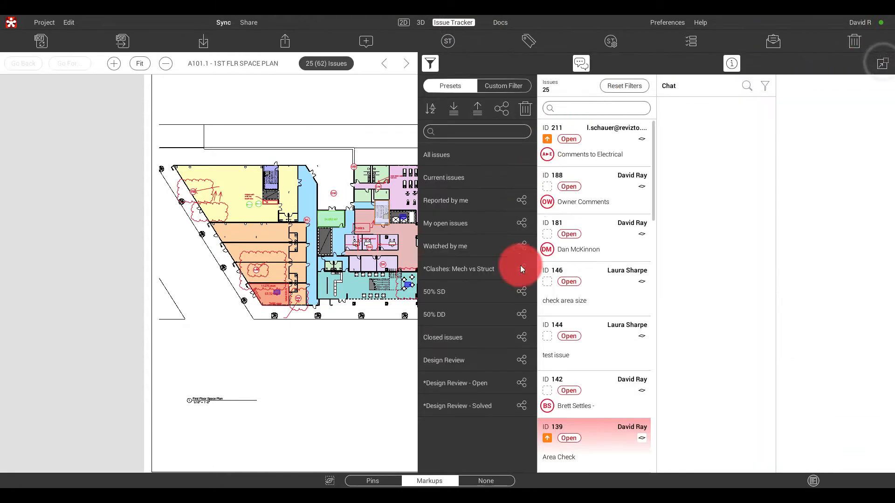
click(589, 349)
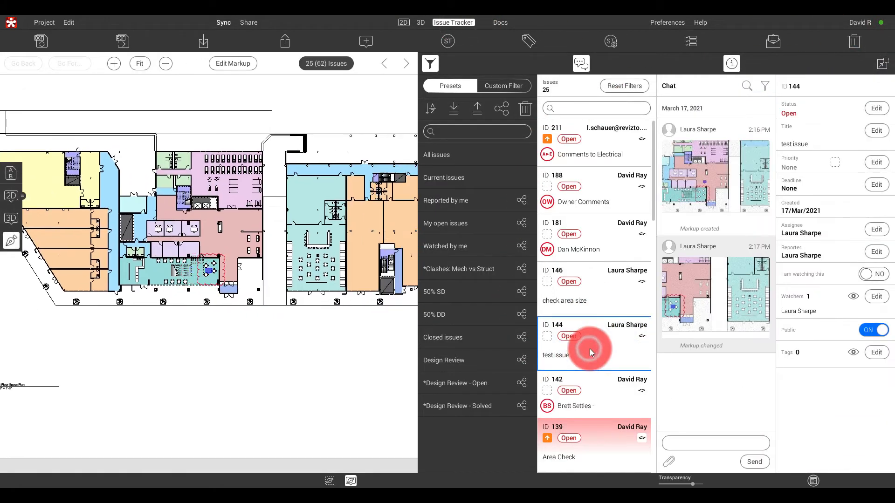
click(588, 307)
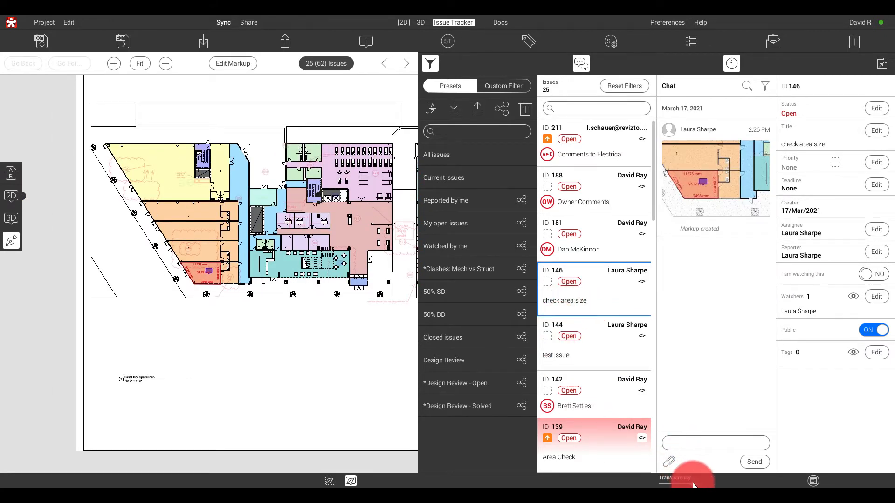
mouse_move(691, 484)
mouse_down()
mouse_move(648, 486)
mouse_move(693, 486)
mouse_move(695, 476)
mouse_up()
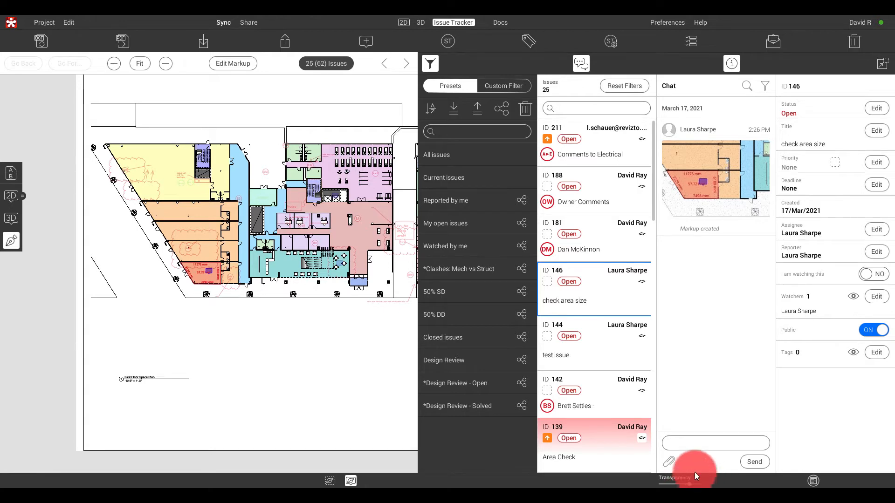
scroll(191, 277, up, 5)
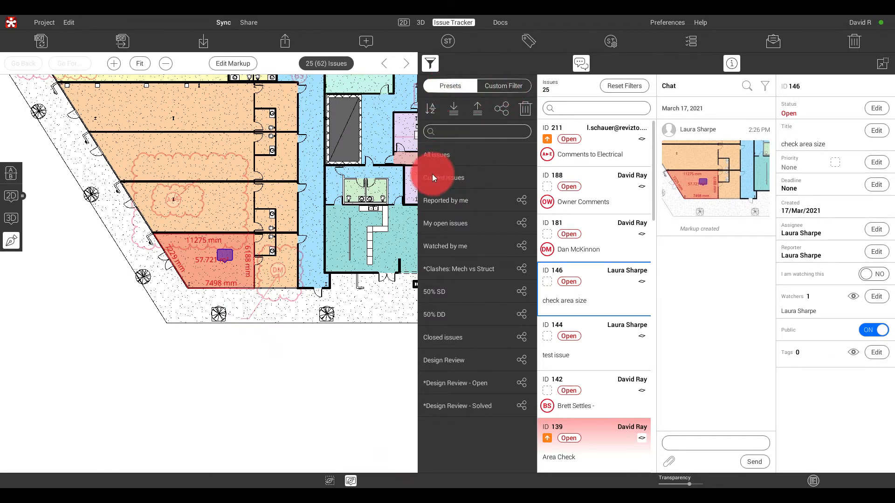
Apply the Current issues preset and look over the markups on the first-floor sheet in 2D
click(453, 176)
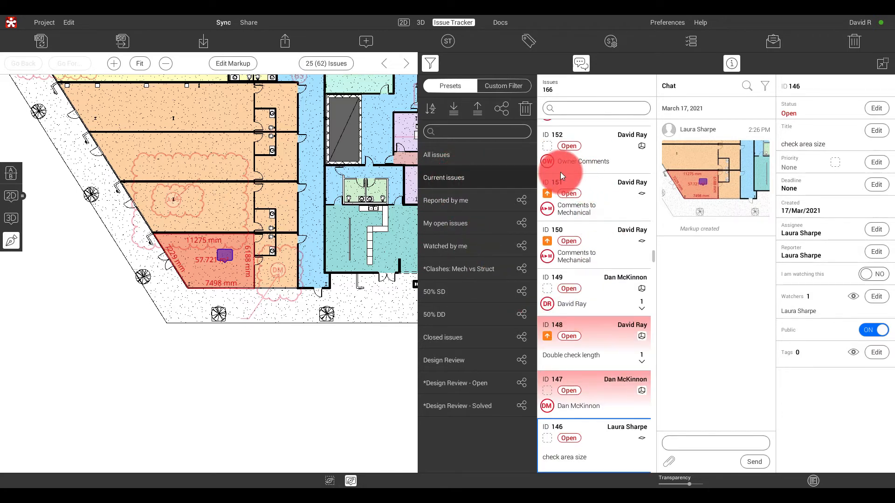
click(404, 23)
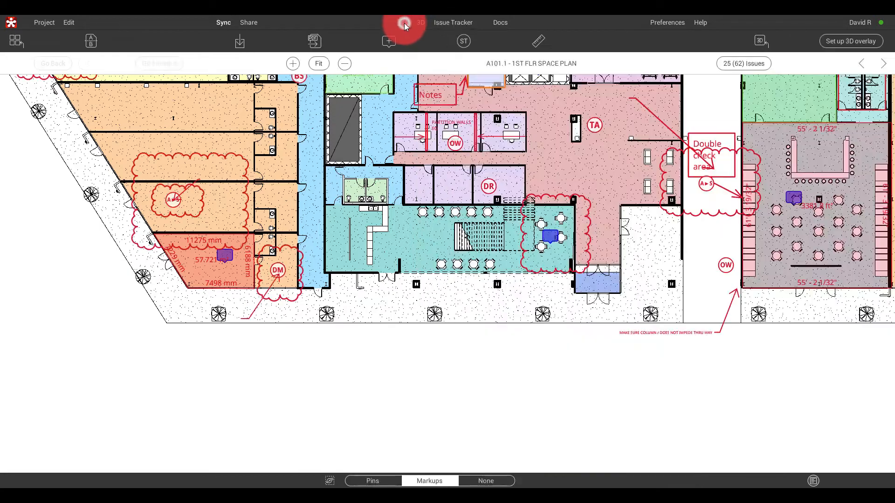
scroll(212, 277, down, 3)
scroll(220, 290, down, 3)
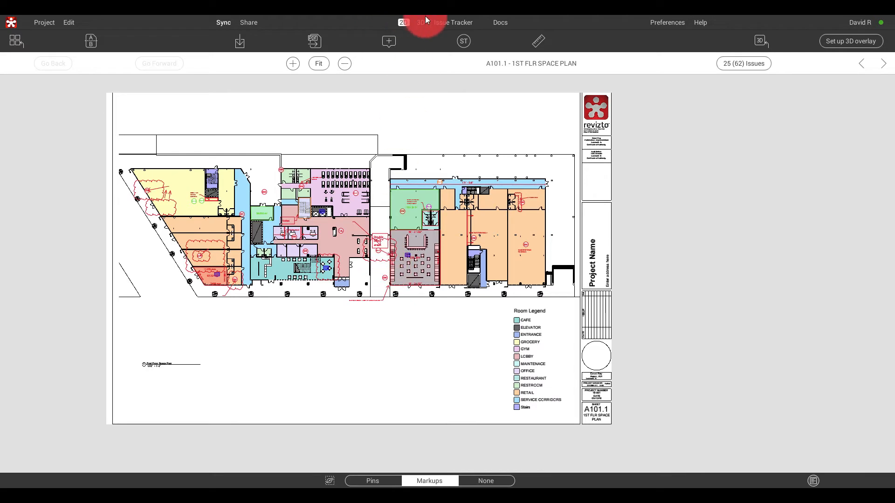
Return to the Issue Tracker and check which tags are available for the "check area size" issue
click(443, 22)
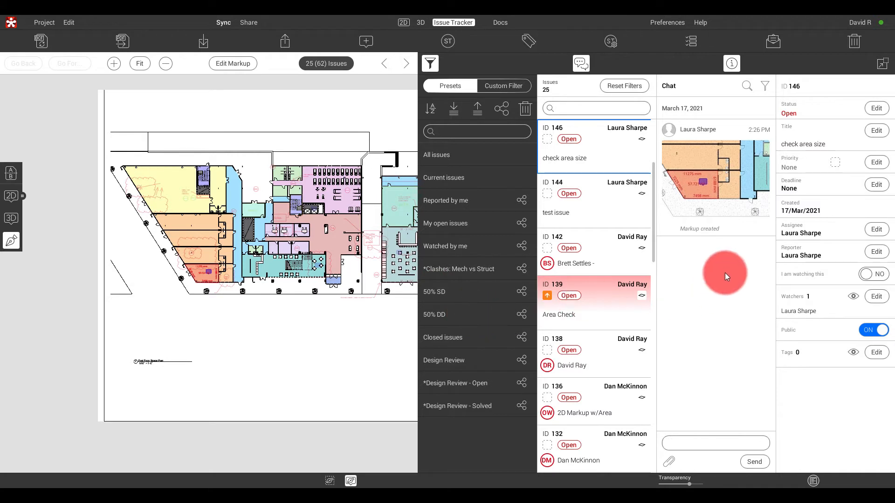
click(876, 353)
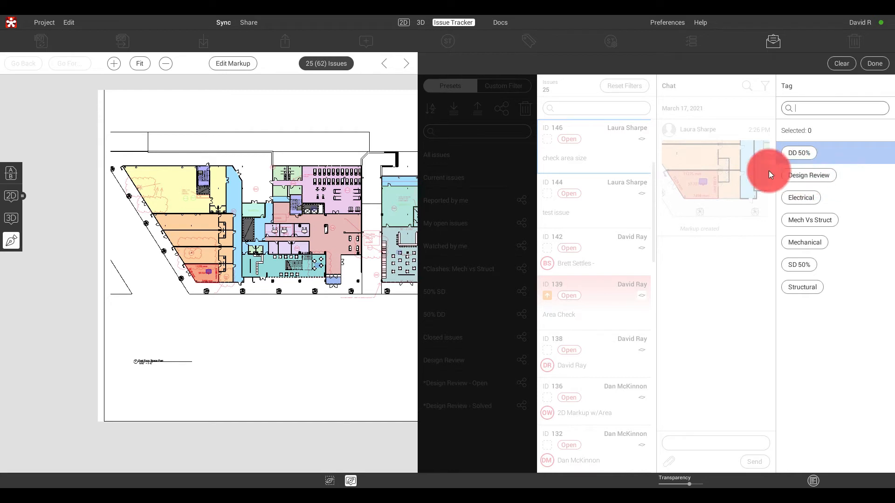
click(873, 64)
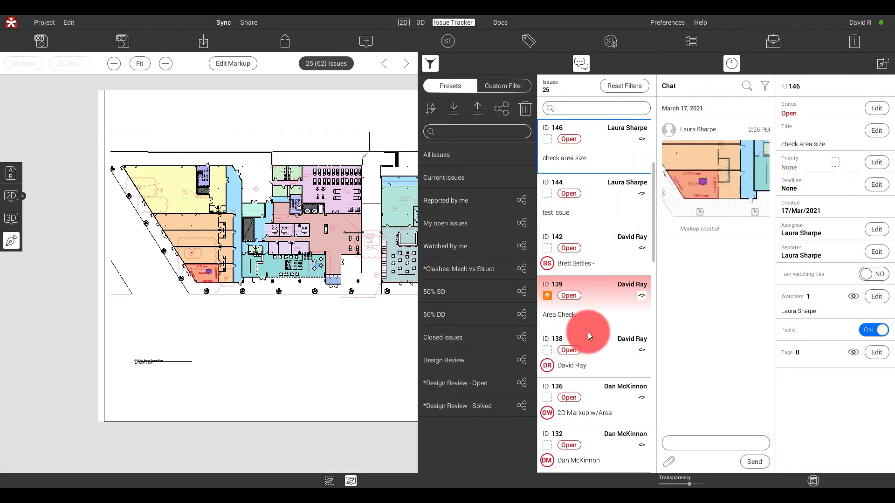
Filter the issues with the 50% DD preset and examine the matching markups on the 2D sheet
click(446, 177)
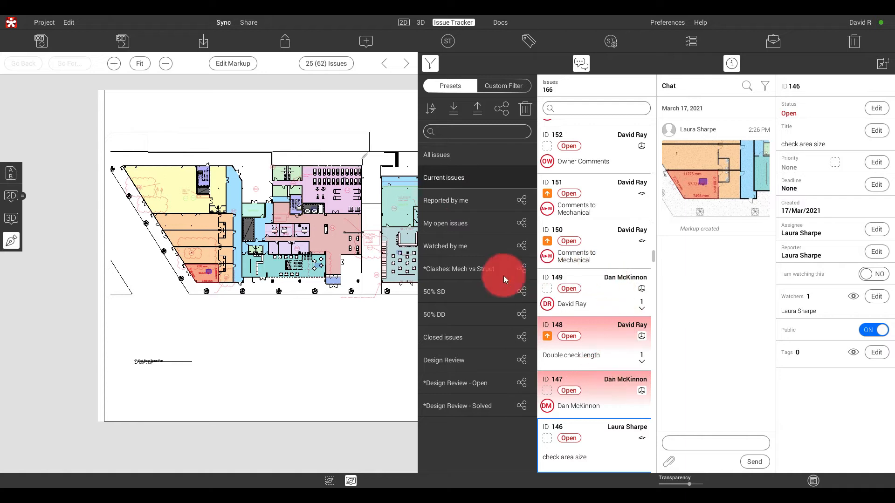
click(430, 313)
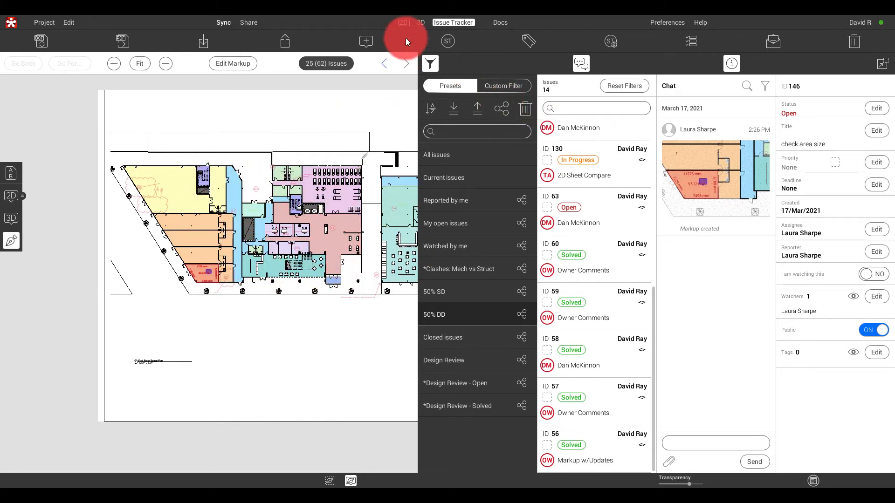
click(403, 22)
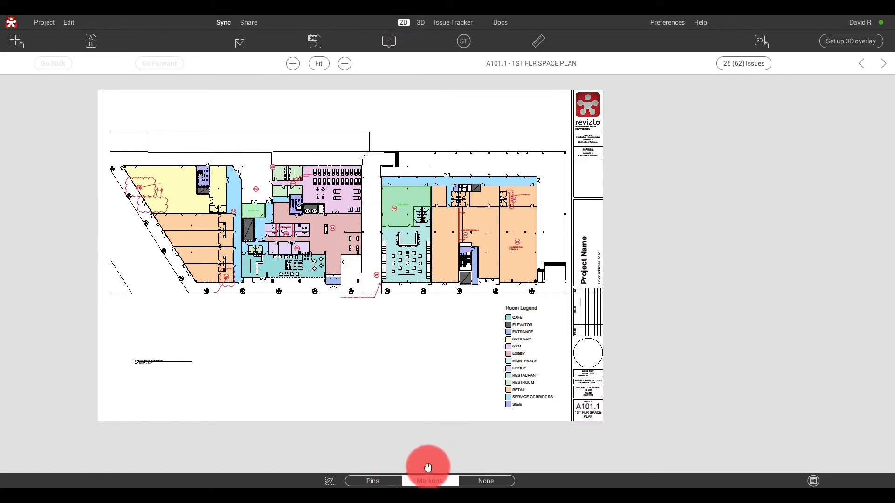
scroll(253, 257, up, 3)
scroll(253, 257, up, 4)
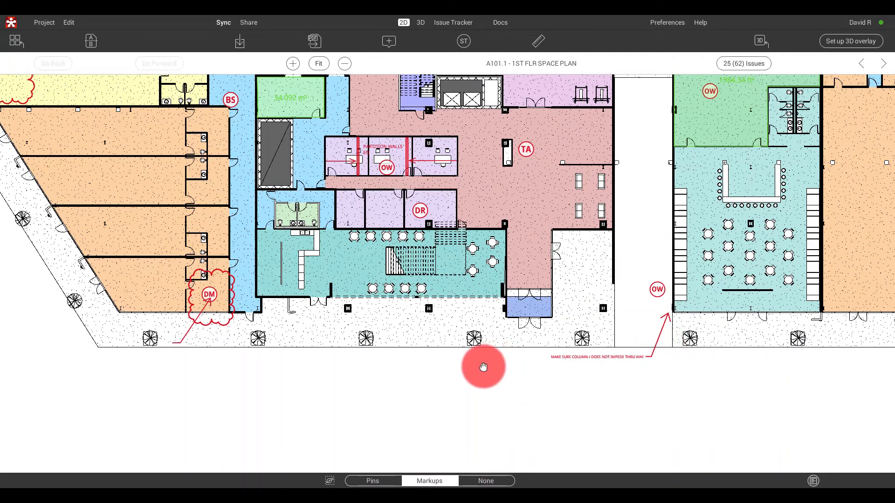
Filter the issues with the 50% SD preset and view the filtered sheet in 2D
click(445, 23)
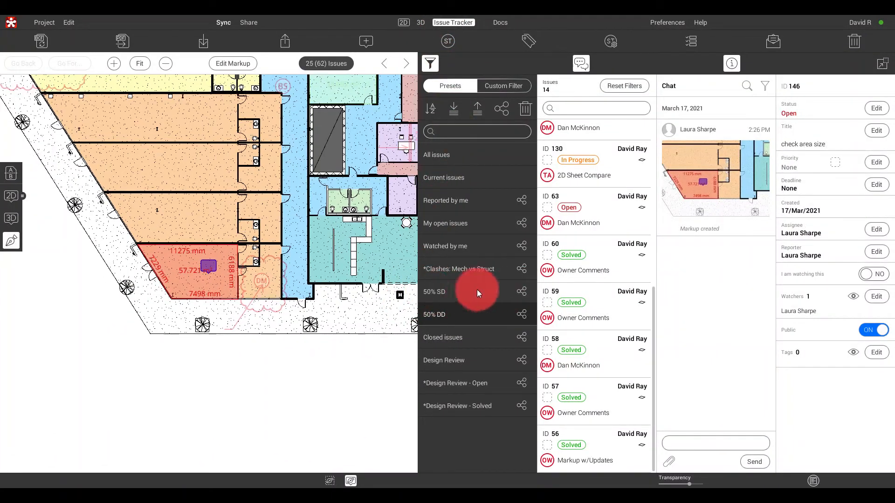
click(451, 292)
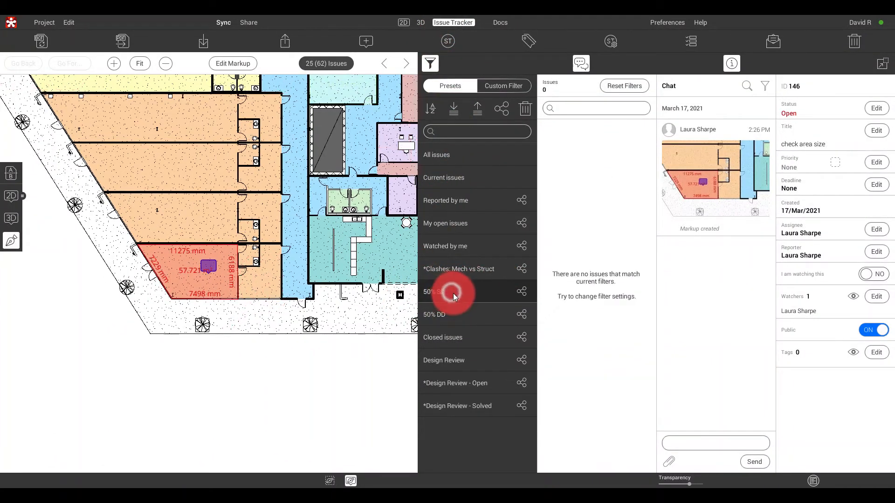
click(404, 23)
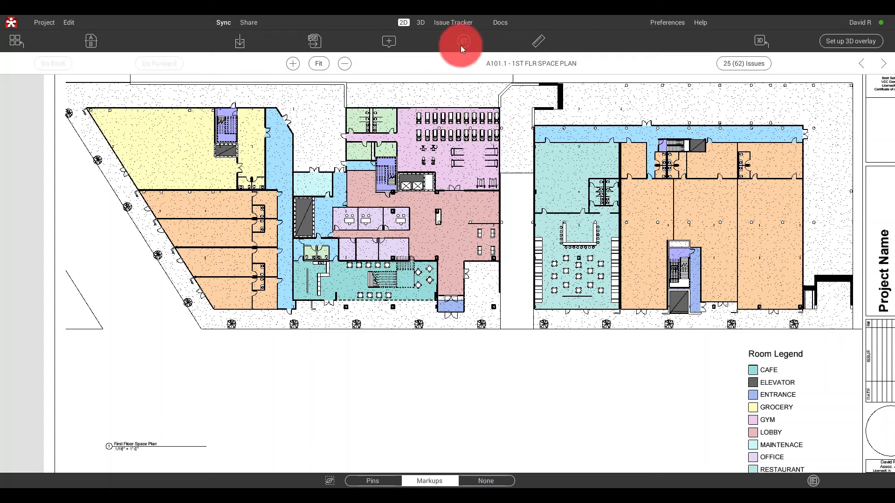
Inspect the tag condition behind the 50% SD filter and the tag choices for the "check area size" issue
click(447, 23)
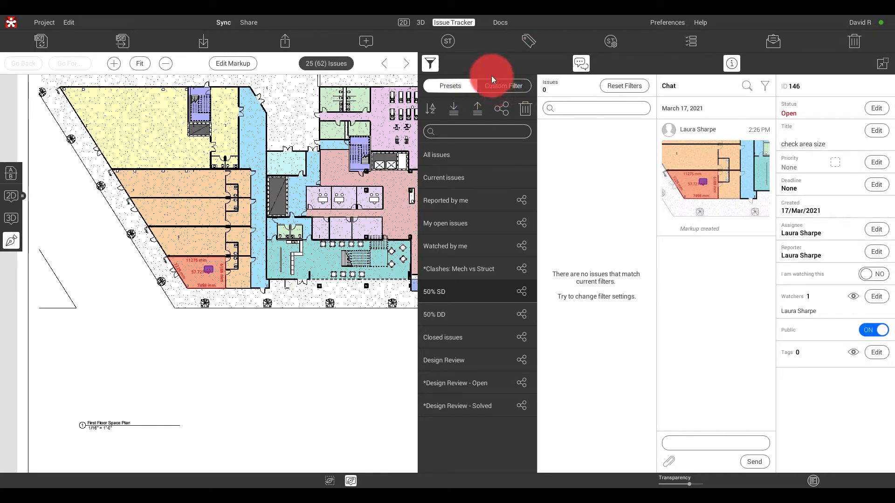
click(501, 88)
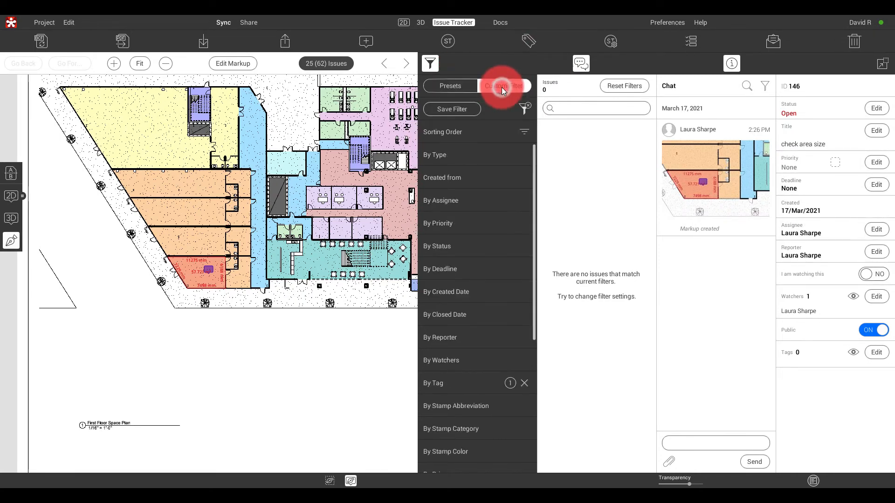
mouse_move(488, 487)
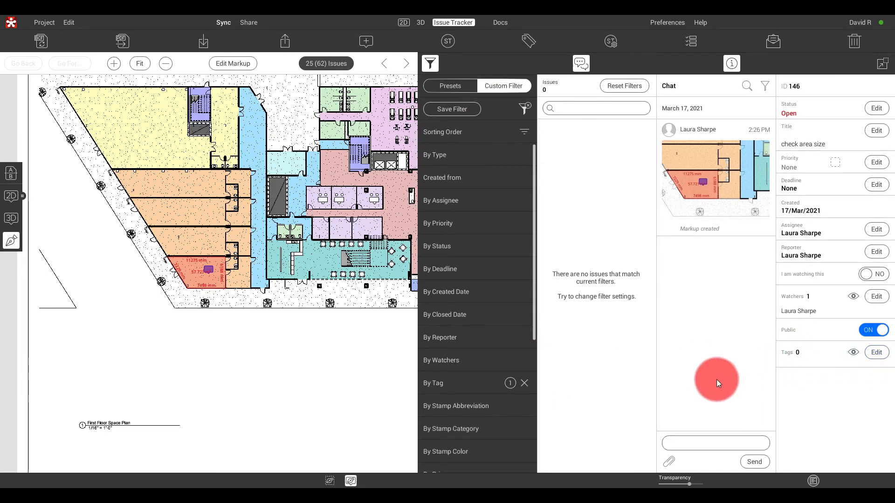
click(438, 382)
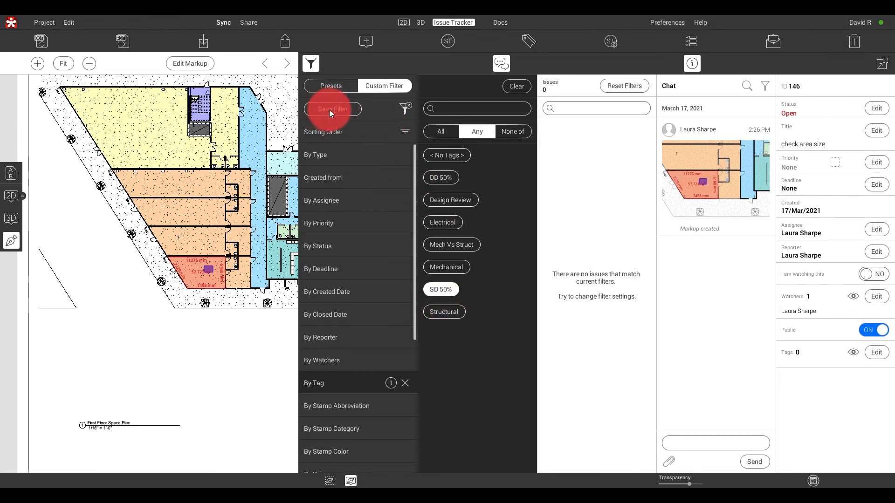
click(331, 86)
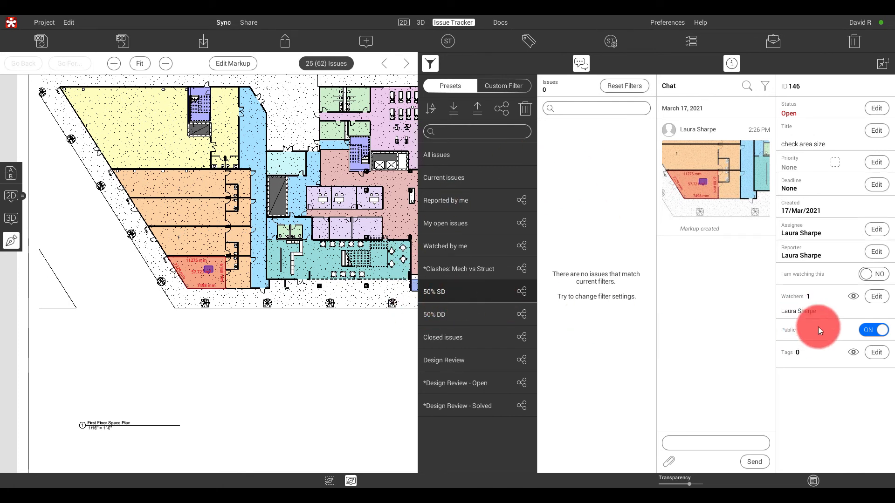
click(874, 356)
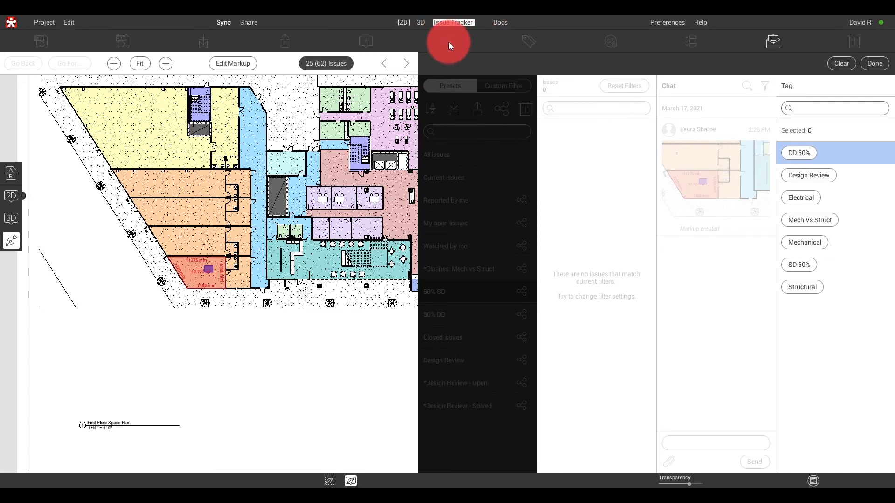
click(875, 64)
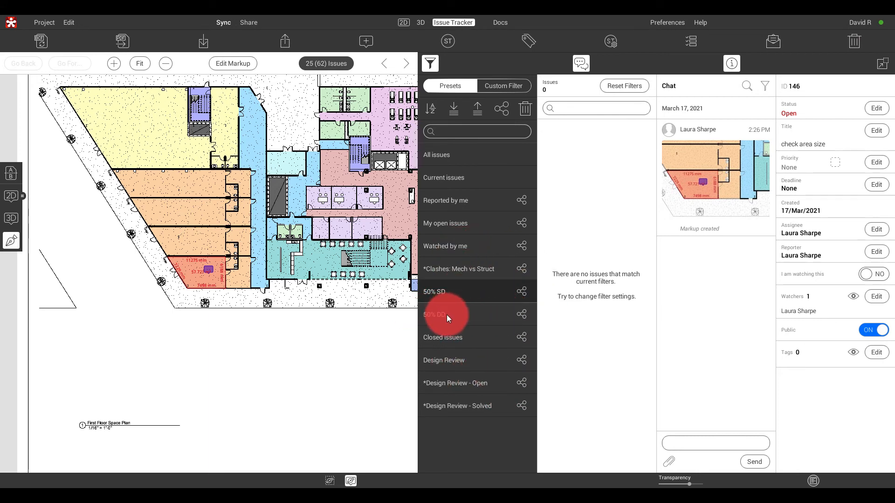
Review the custom filter's stamp category options and remaining criteria, and return to the filter presets
click(507, 83)
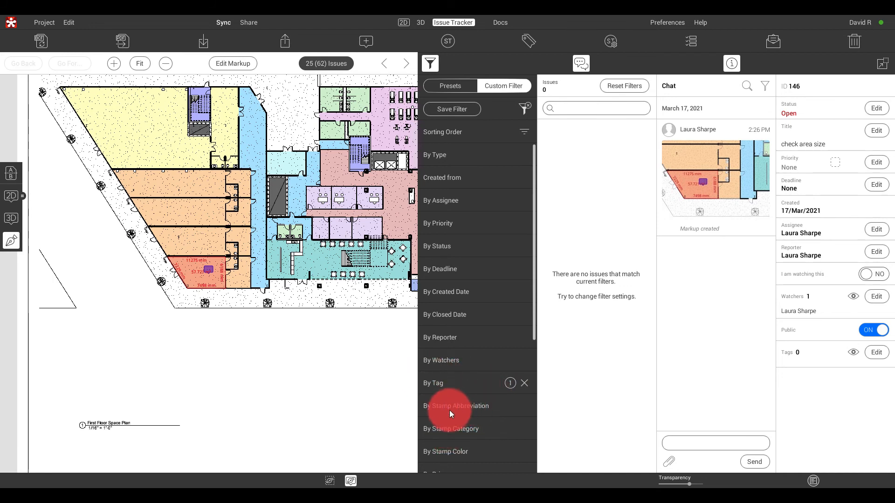
click(465, 431)
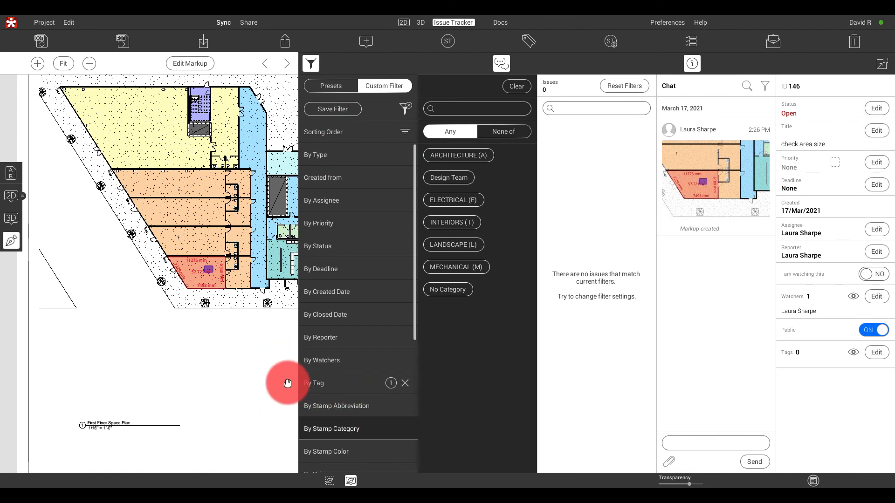
scroll(364, 378, down, 3)
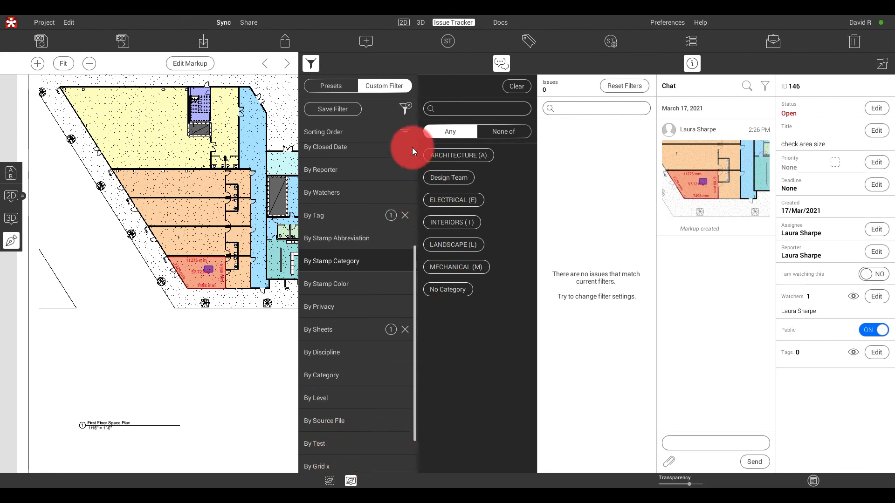
click(334, 85)
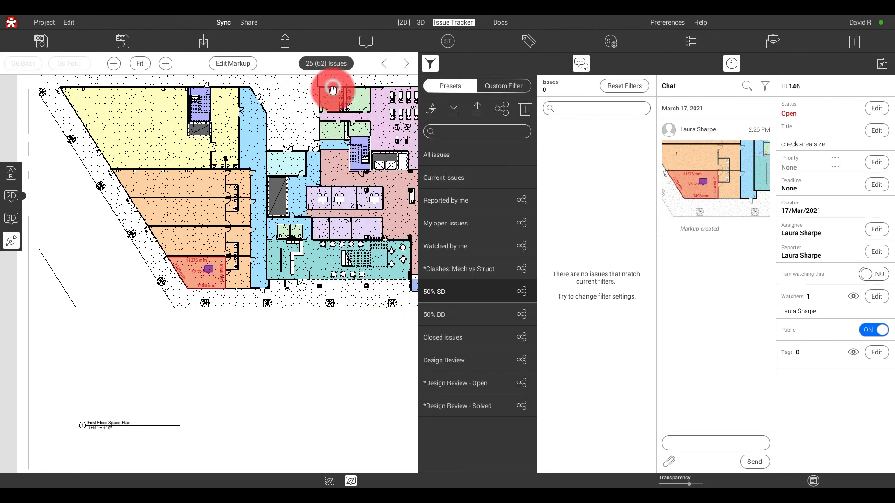